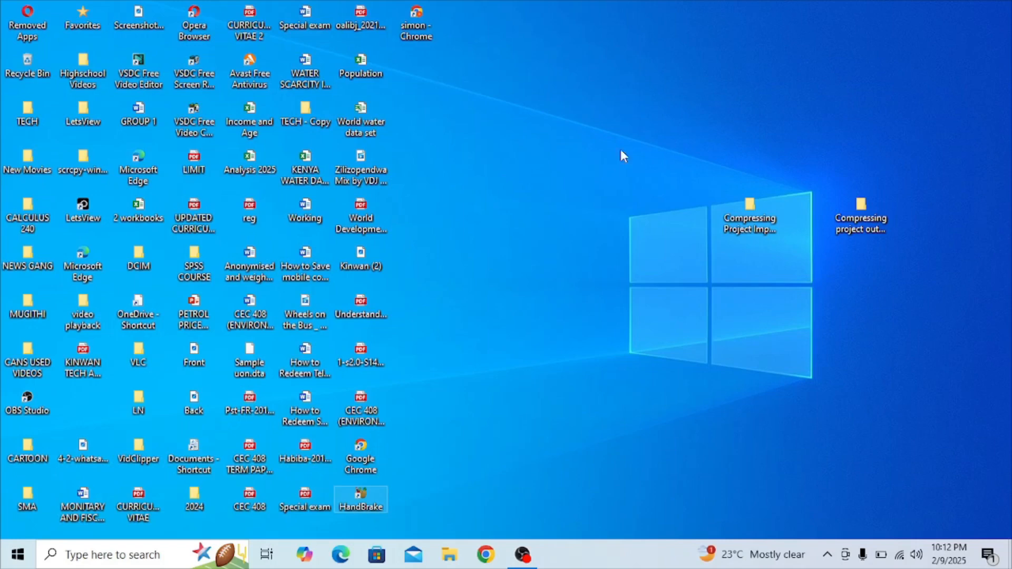
- Check the size of the original video in the desktop folder Compressing Project Imput, closing the folder when done
double_click(750, 211)
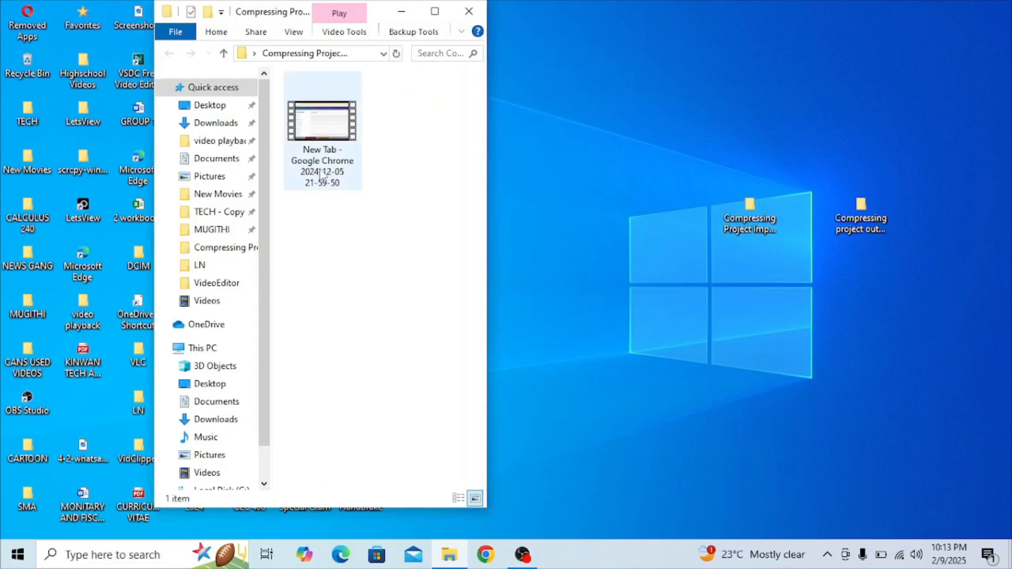
mouse_move(321, 177)
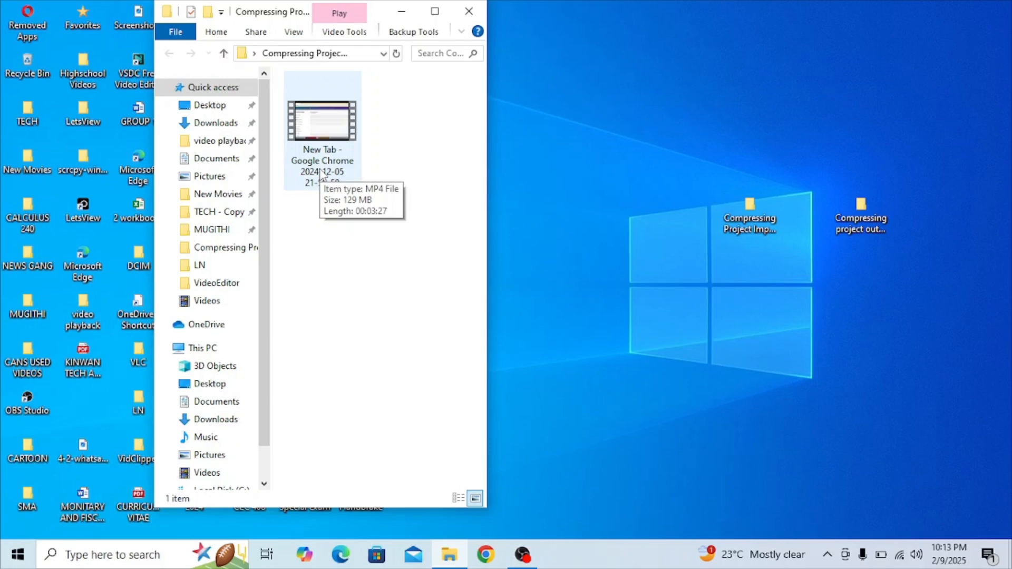
left_click(469, 12)
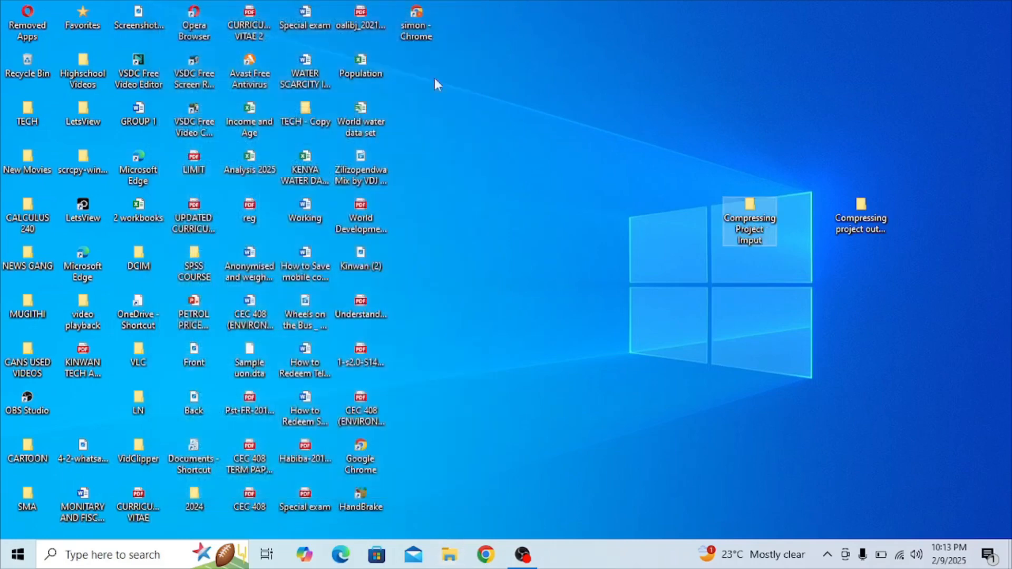
- Launch HandBrake and load the New Tab - Google Chrome video from the Compressing Project Imput folder on the Desktop
double_click(360, 498)
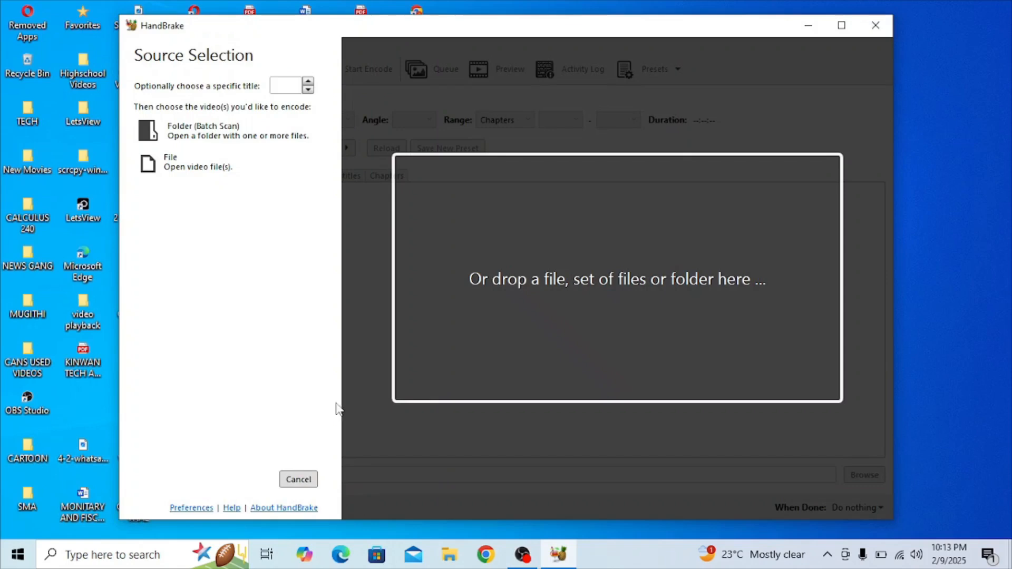
left_click(215, 162)
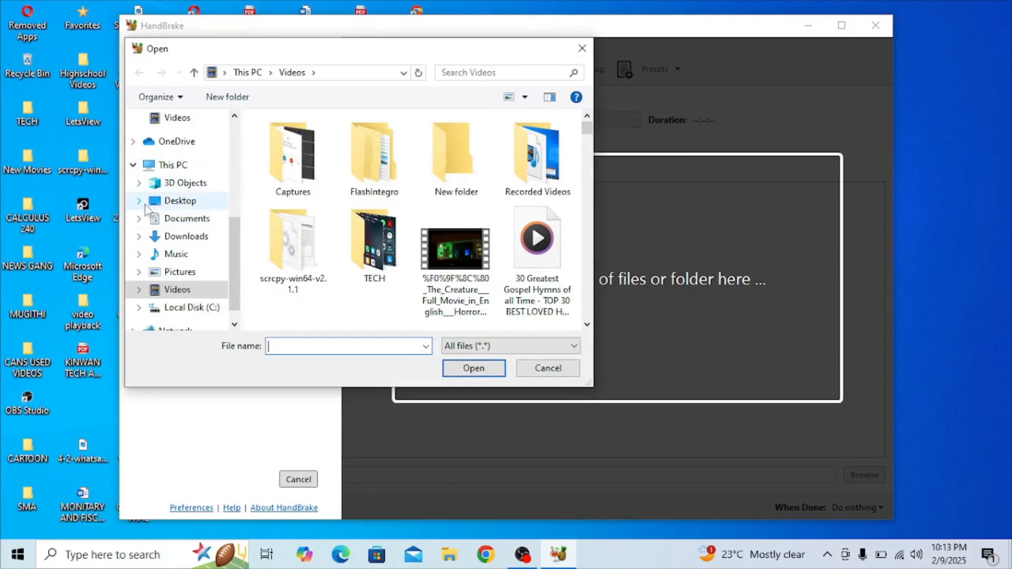
left_click(141, 202)
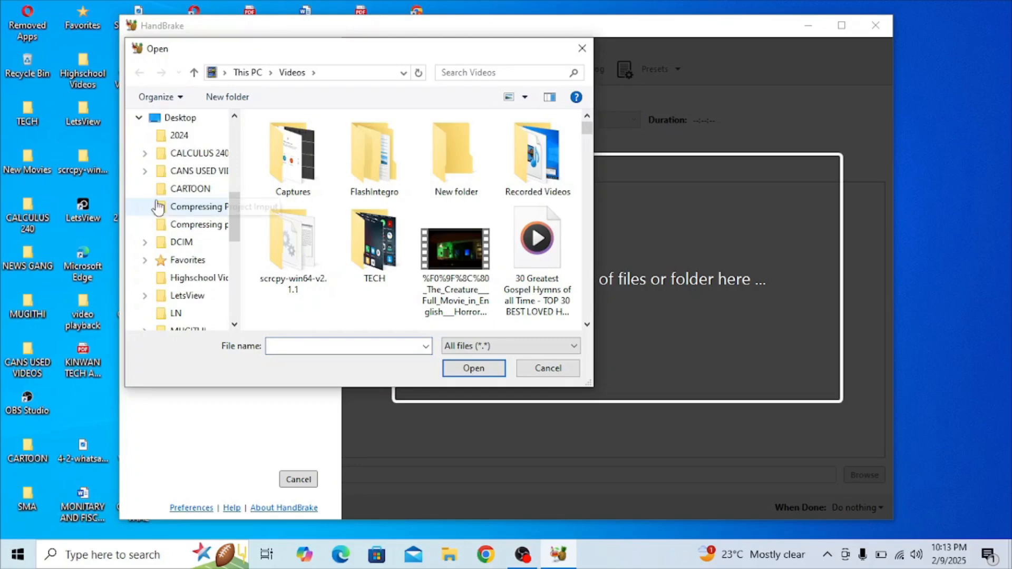
left_click(177, 119)
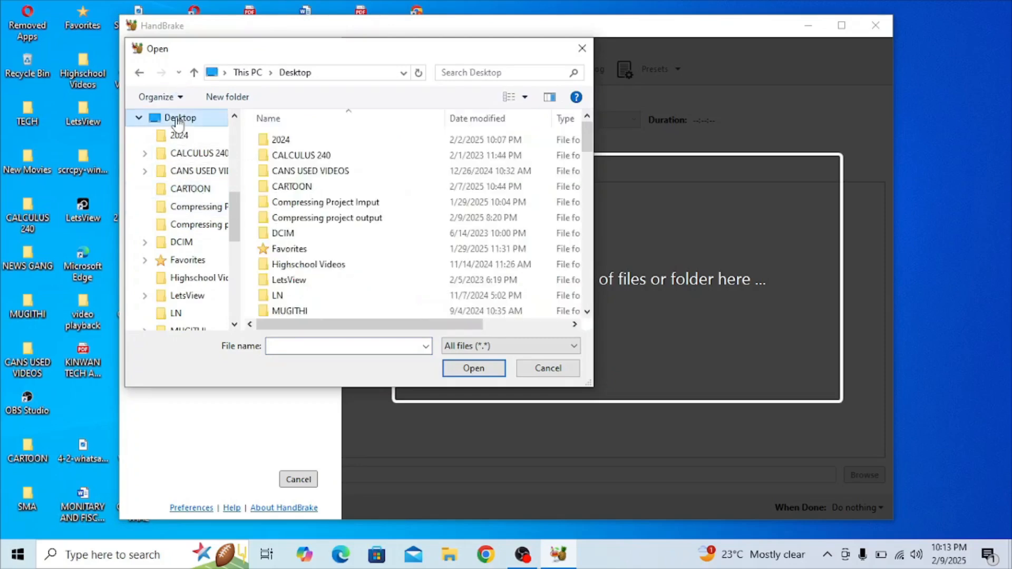
double_click(342, 203)
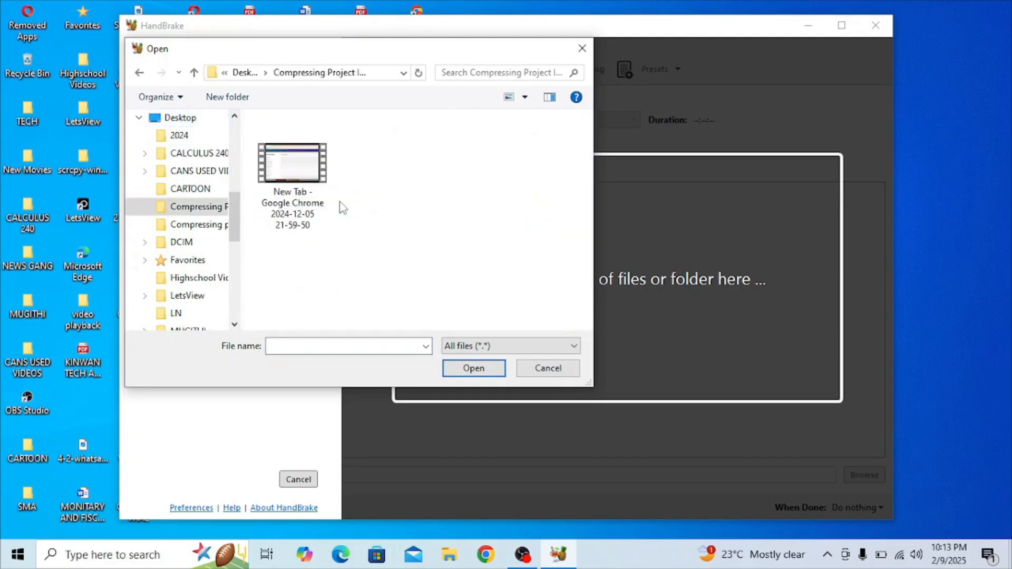
double_click(298, 177)
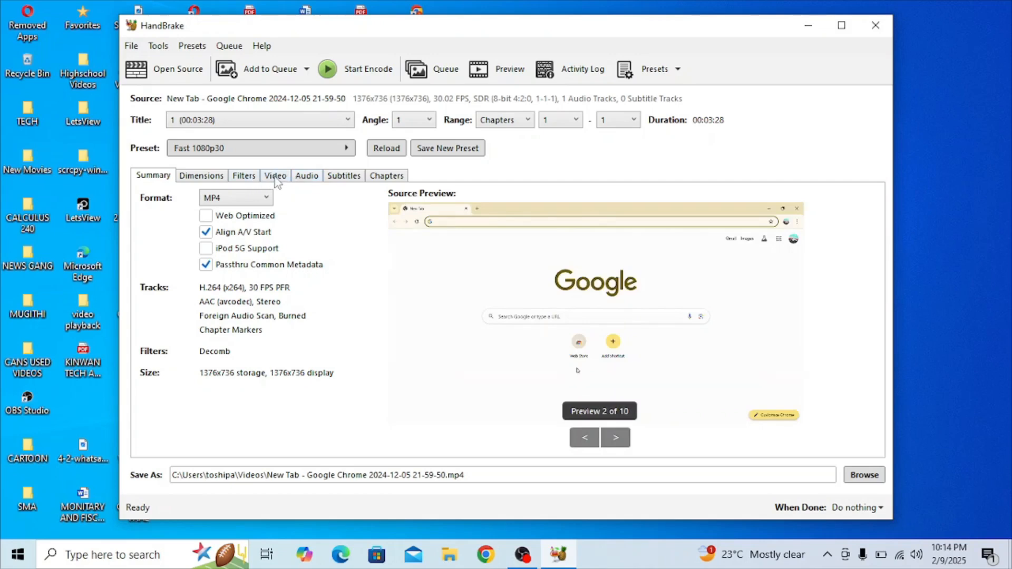
- Set the video framerate to Same as source with Constant Framerate
left_click(276, 176)
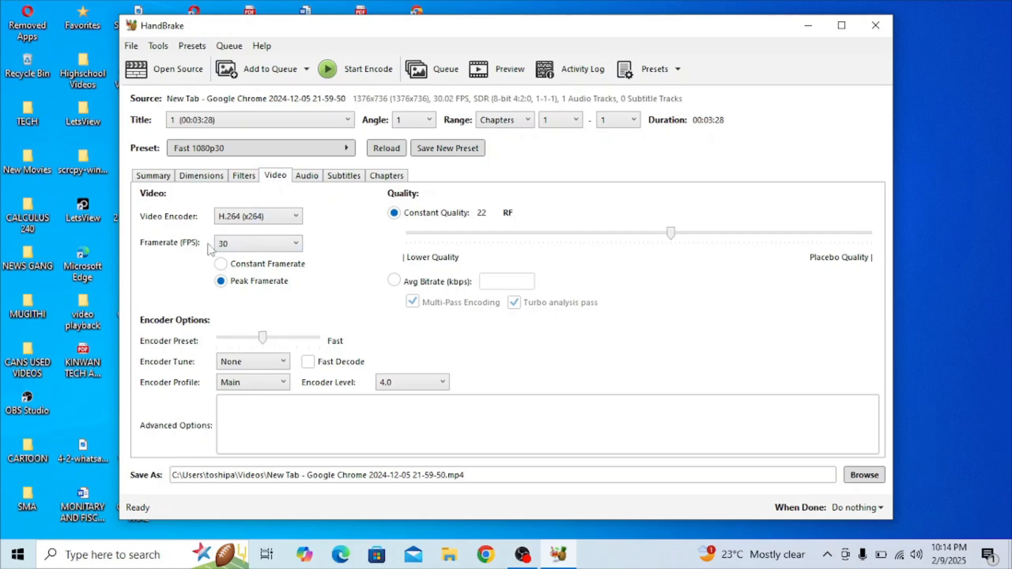
left_click(294, 243)
scroll(300, 272, "up", 2)
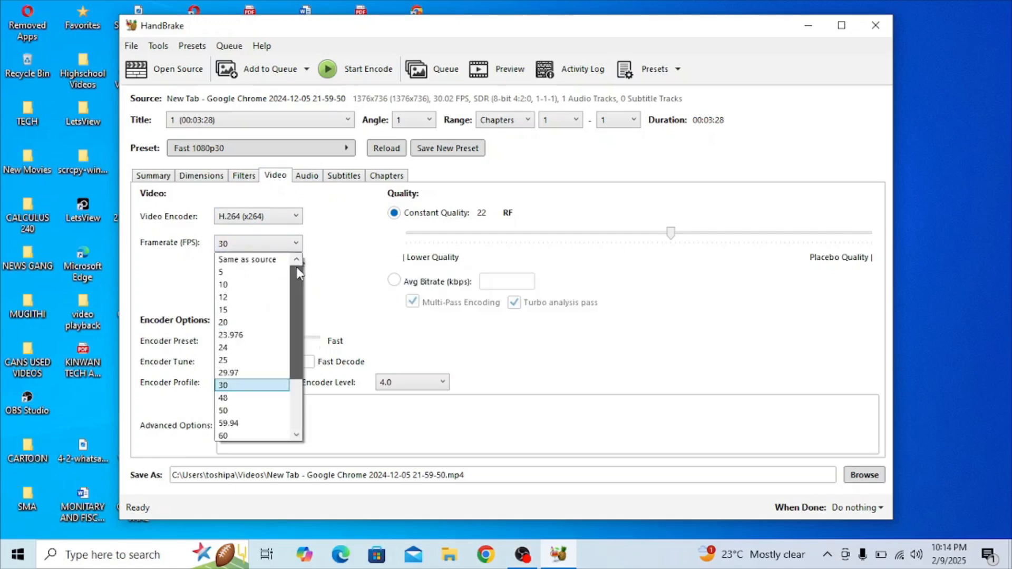
left_click(264, 262)
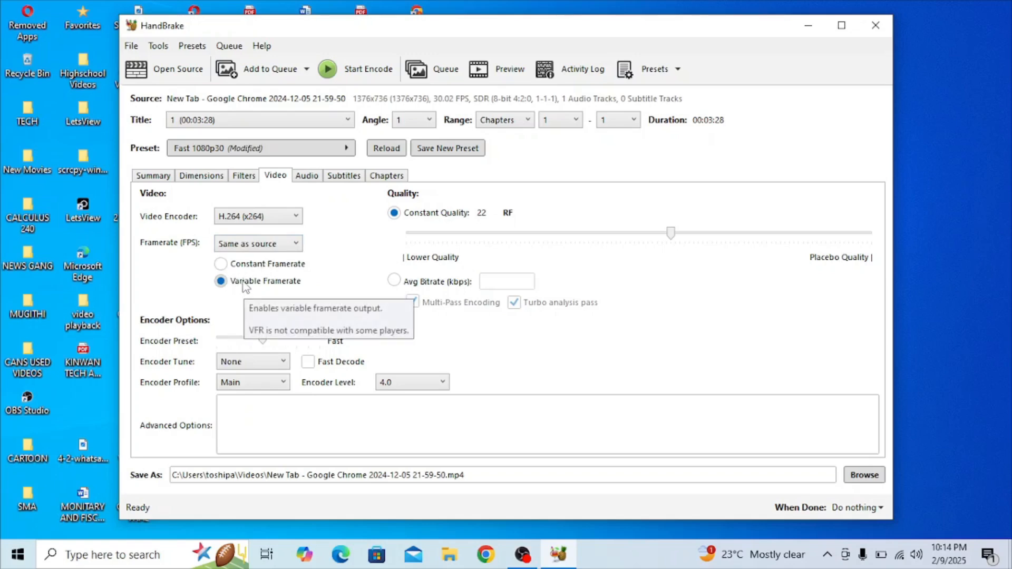
left_click(221, 265)
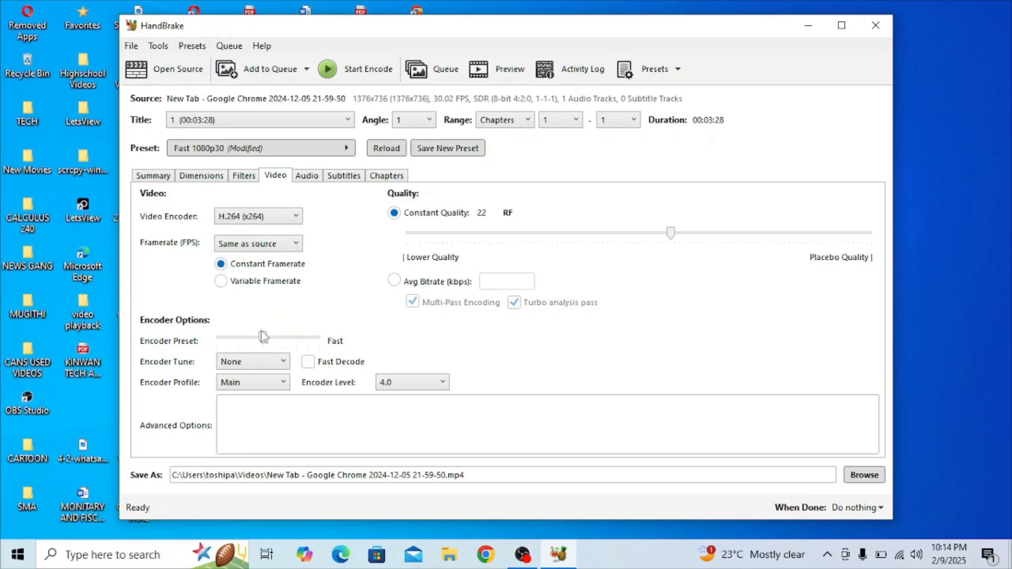
- Set the encoder preset to Slow and shift the constant quality slightly toward lower quality, about RF 22.5
left_click(289, 337)
left_click(297, 338)
mouse_move(537, 241)
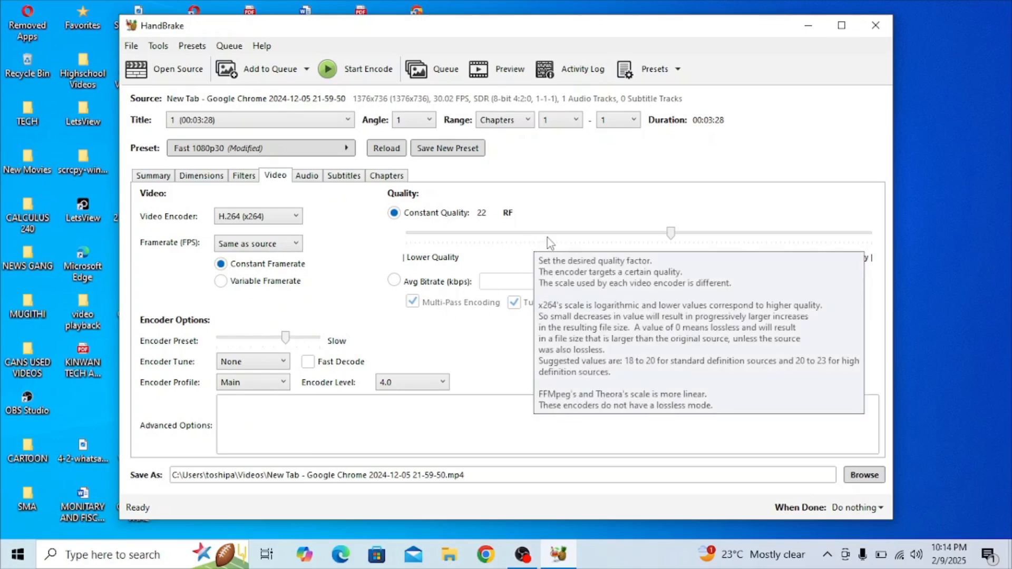
left_click(662, 234)
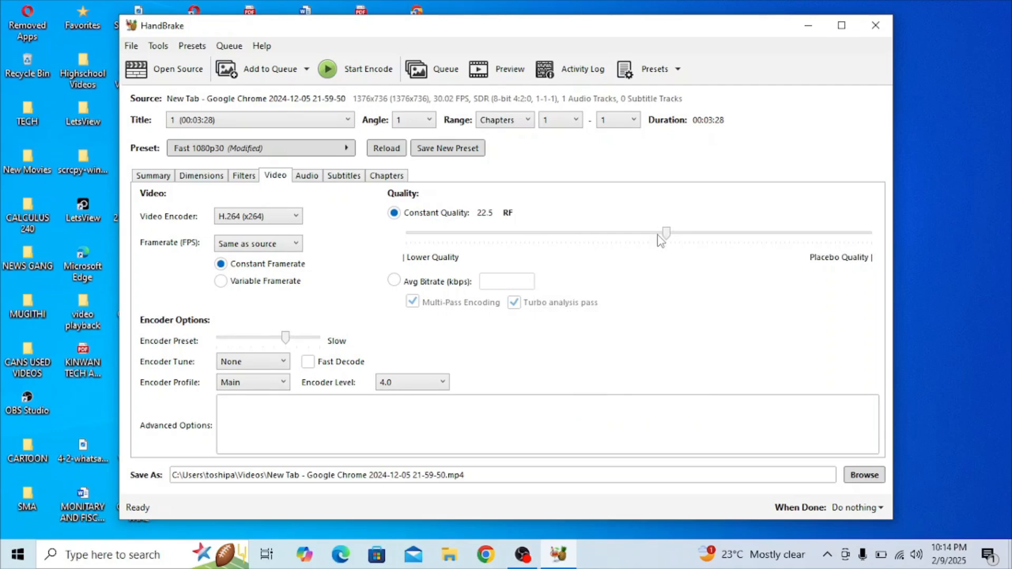
left_click(660, 238)
- Enable Web Optimized for the MP4 output and set its save location to the Compressing project output folder on the Desktop
left_click(167, 179)
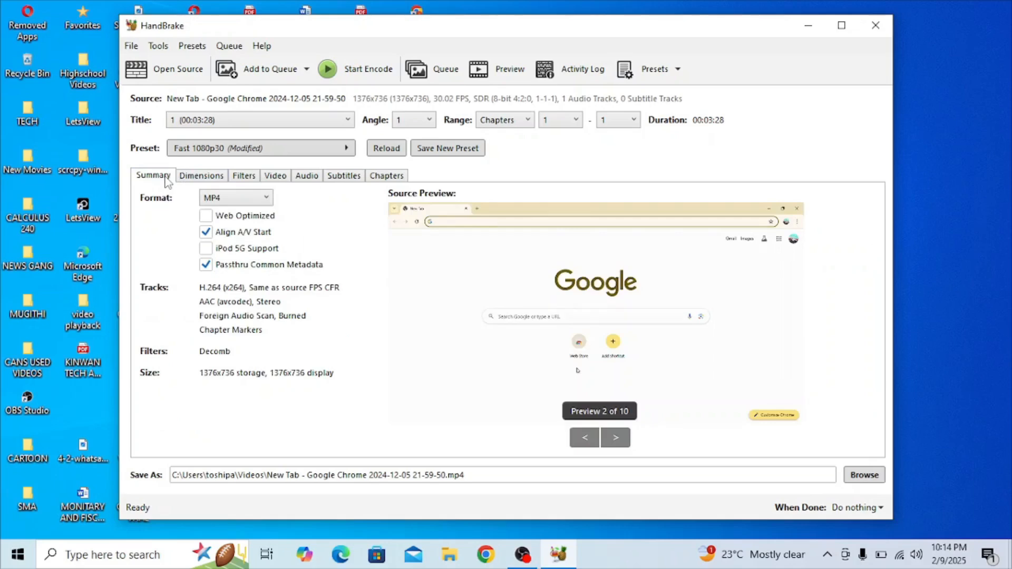
left_click(205, 217)
left_click(864, 480)
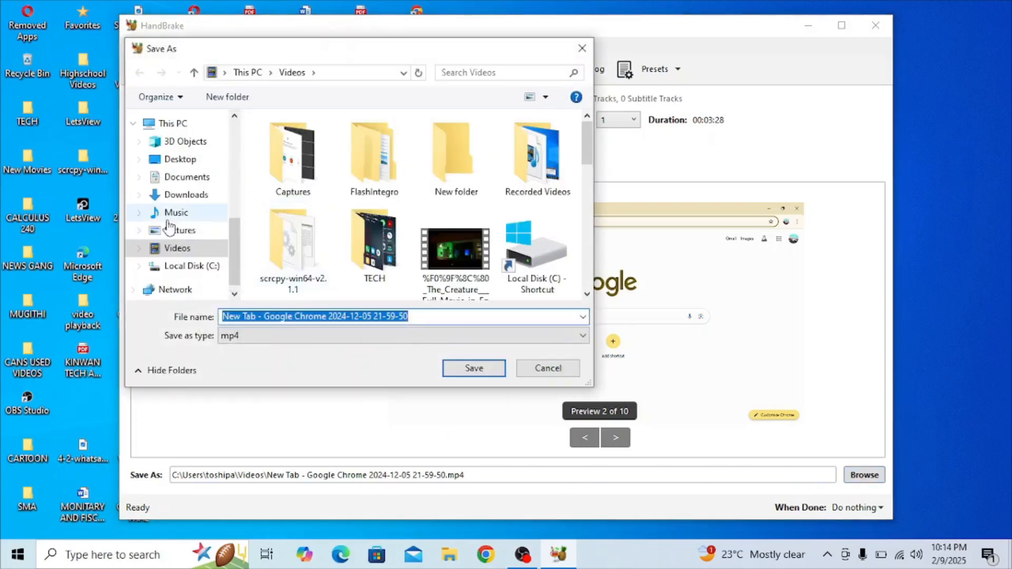
left_click(168, 159)
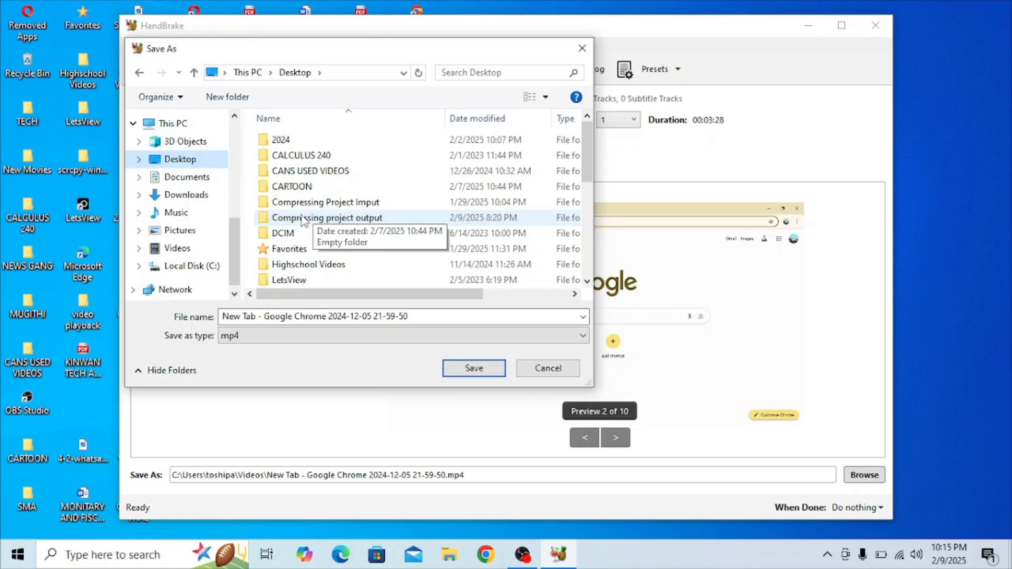
left_click(302, 218)
double_click(302, 219)
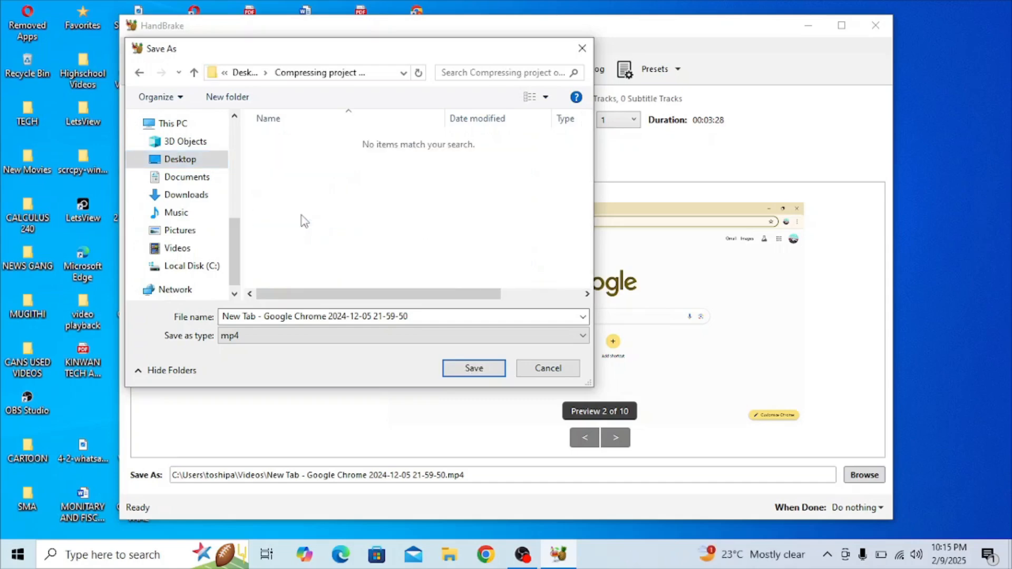
left_click(479, 367)
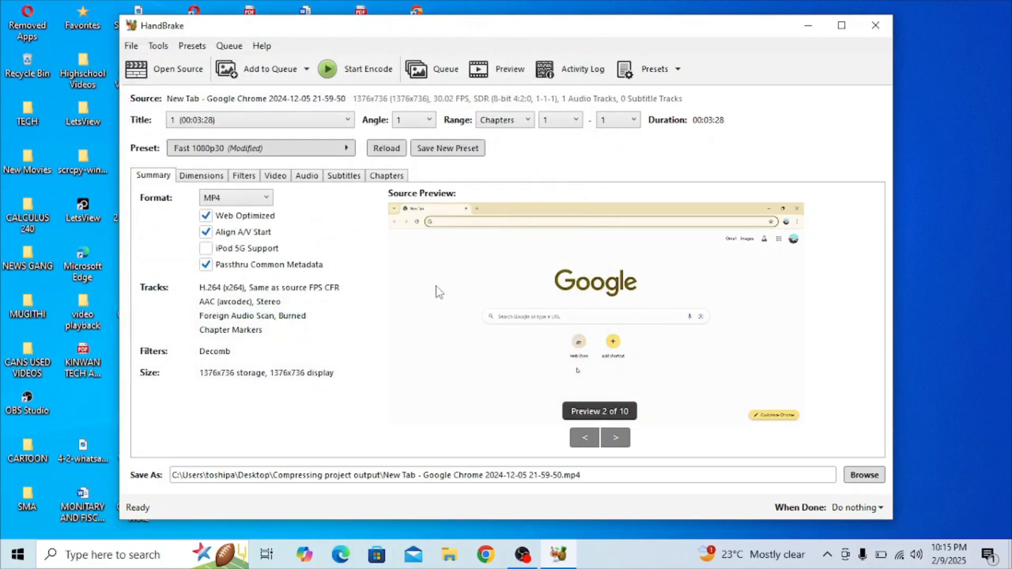
- Encode the video, dismissing the antivirus restart prompt, and close HandBrake once the queue has finished
left_click(352, 74)
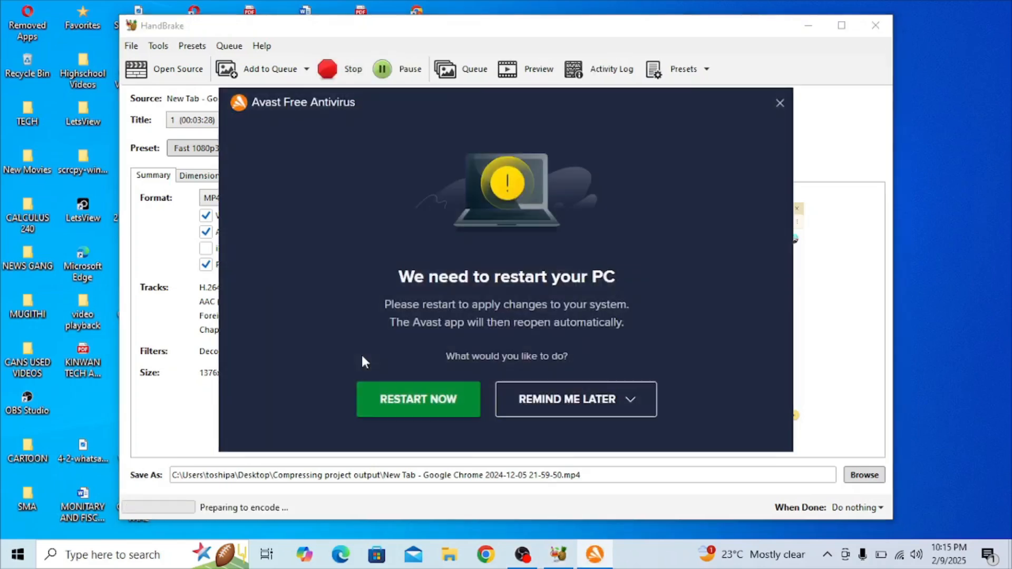
left_click(781, 103)
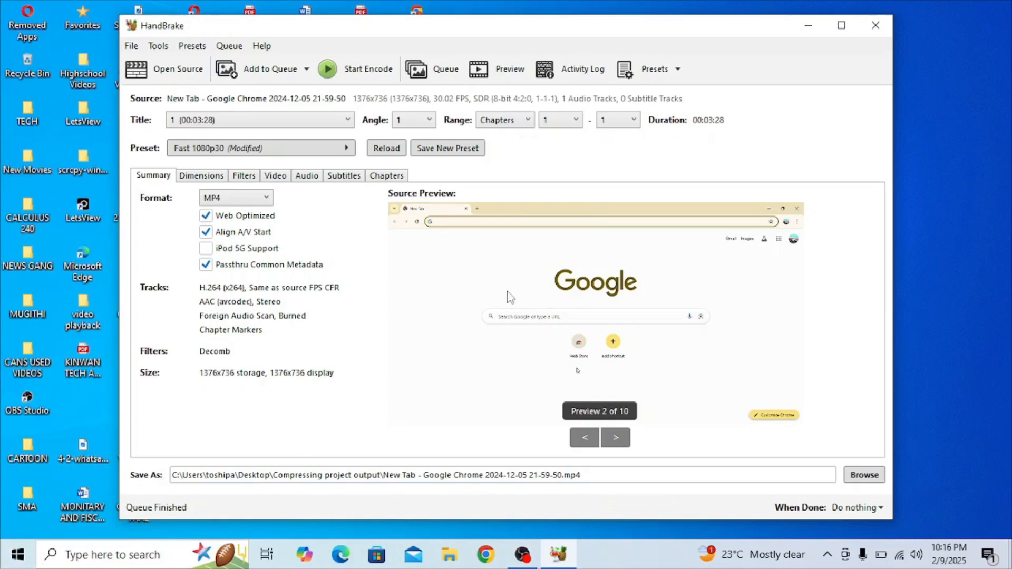
left_click(876, 26)
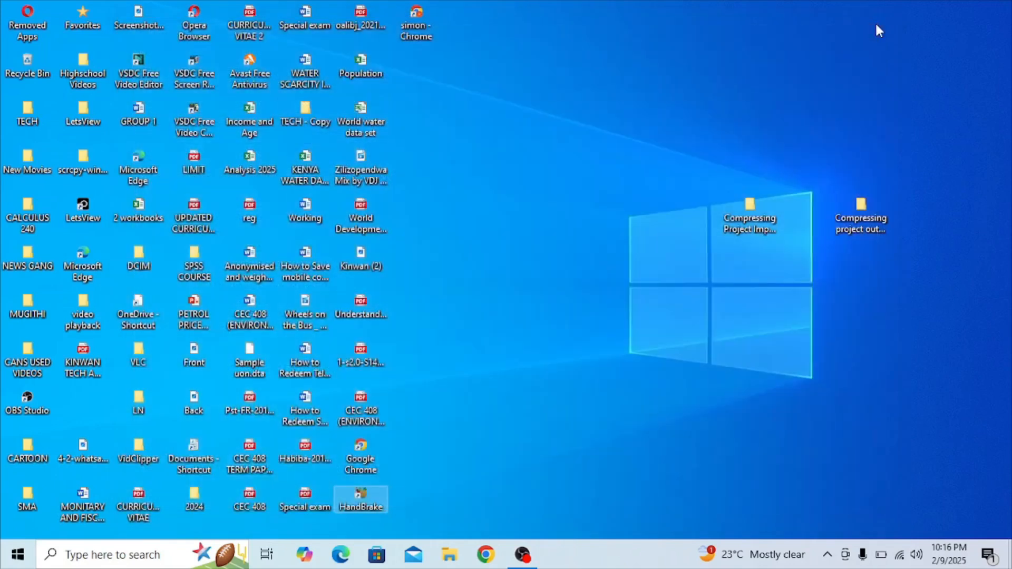
- Open the Compressing project output folder on the desktop and check the compressed video's size
left_click(861, 222)
double_click(860, 221)
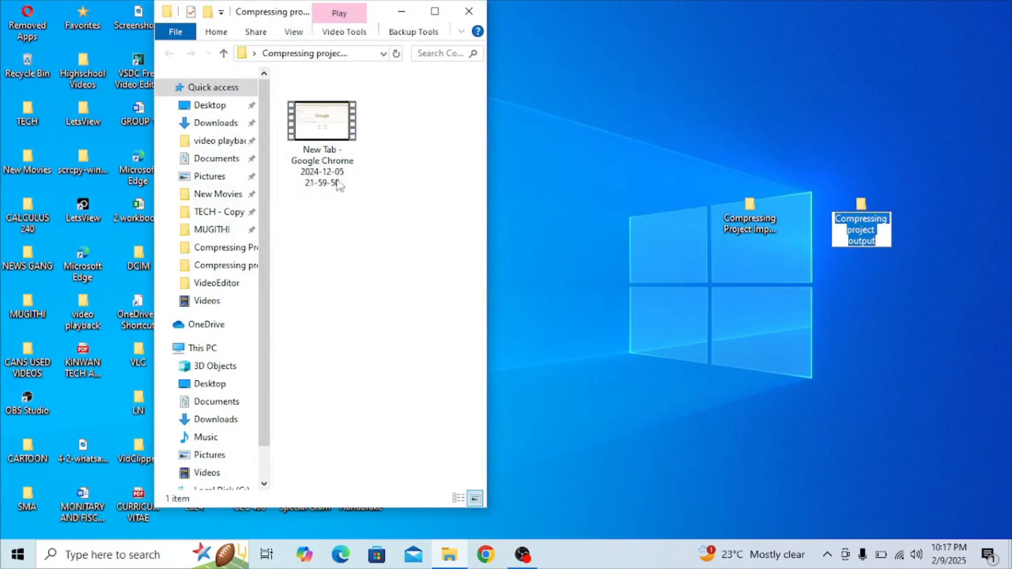
mouse_move(316, 171)
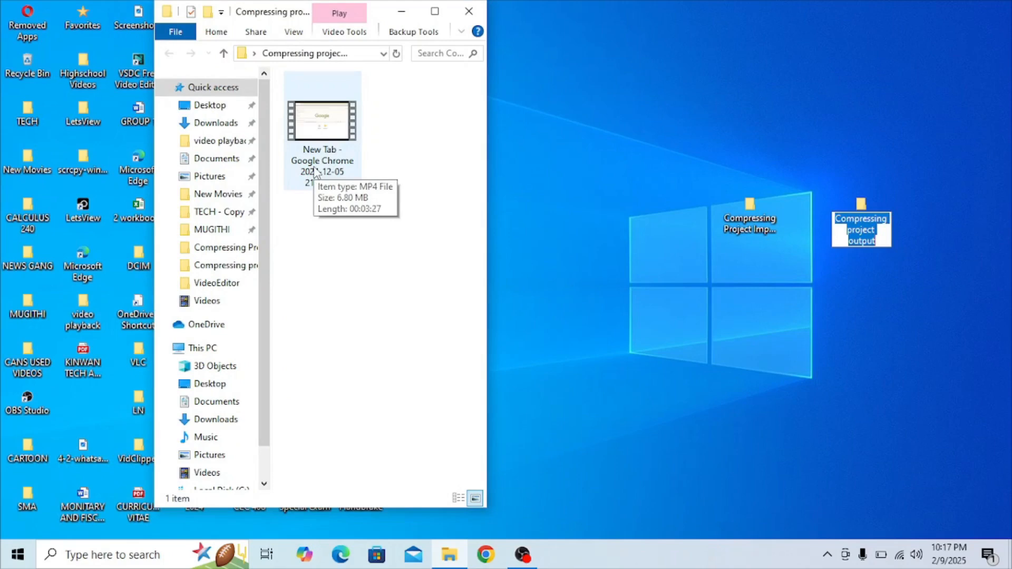
- Open the Compressing Project Imput folder in a second window and resize it to sit beside the output folder's window
double_click(752, 228)
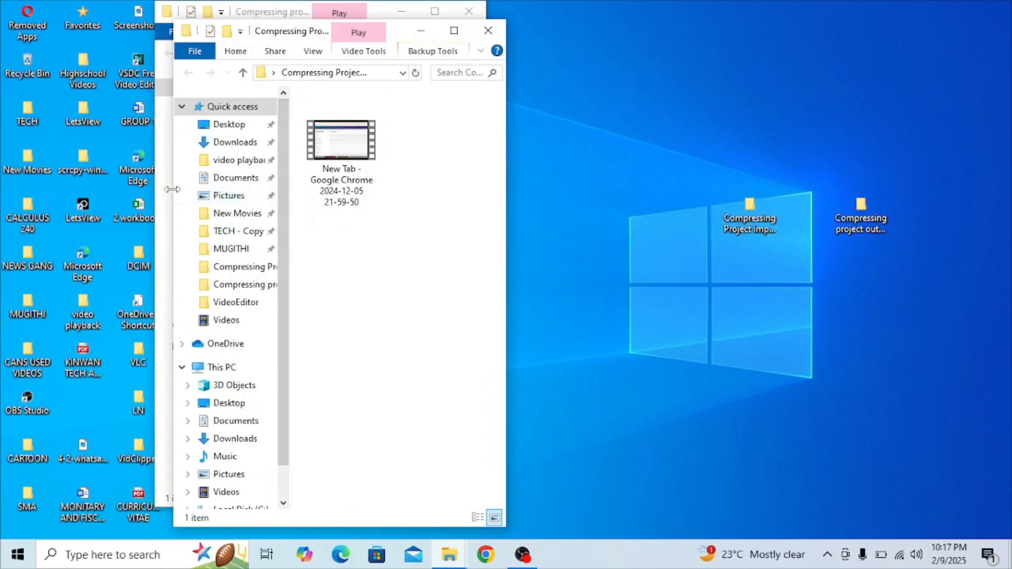
left_click_drag(172, 187, 397, 181)
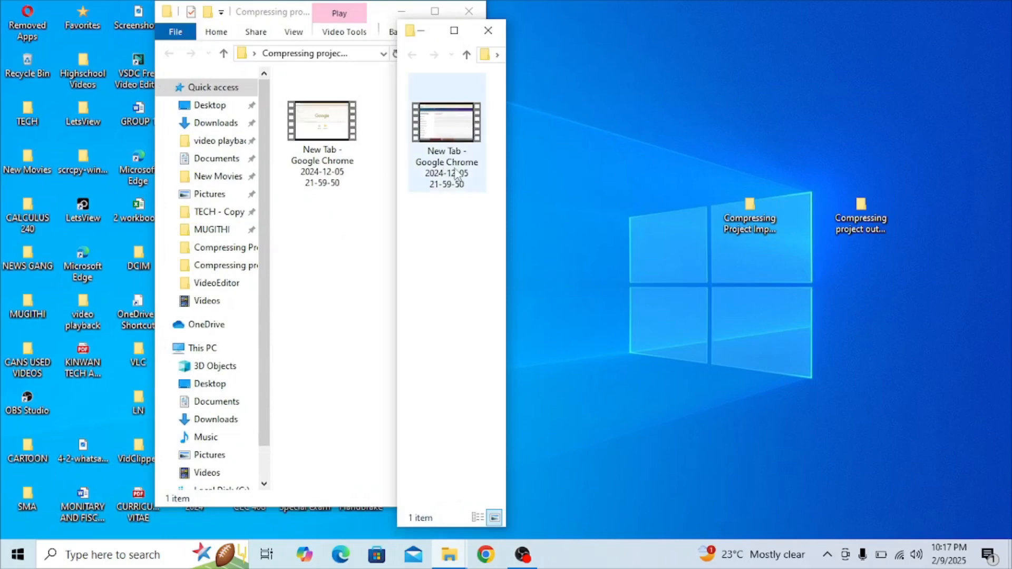
mouse_move(457, 176)
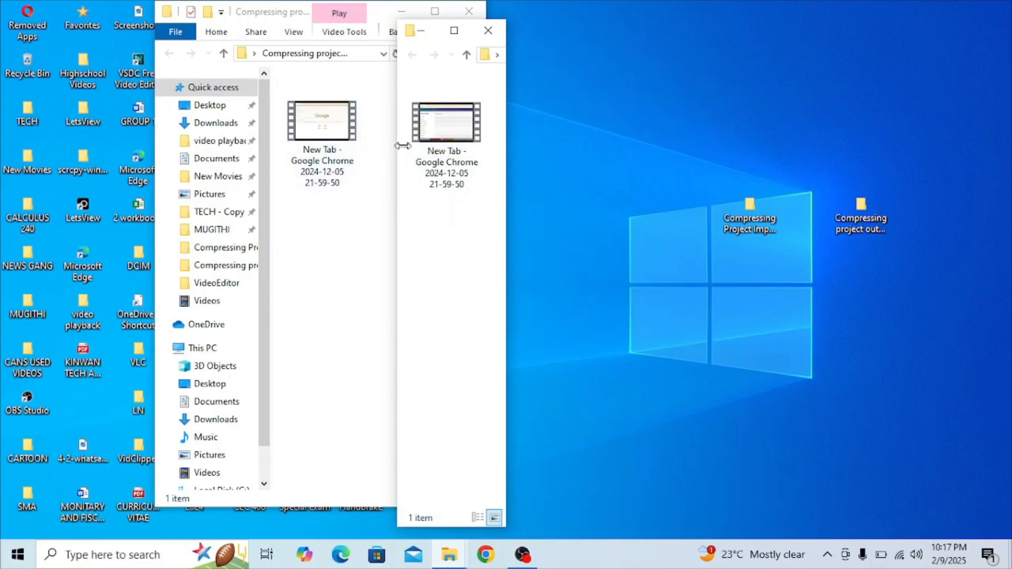
left_click_drag(510, 165, 853, 153)
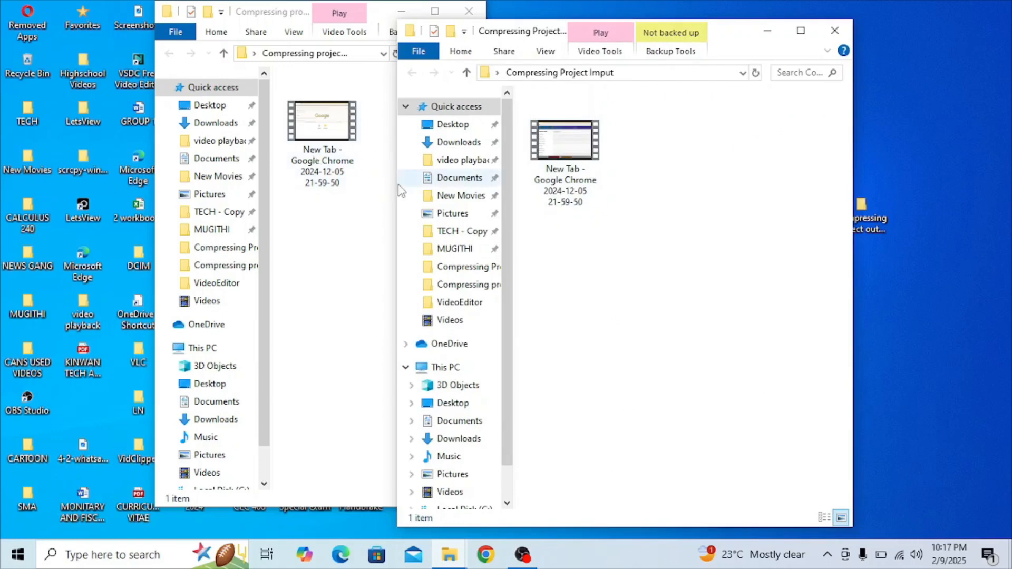
left_click_drag(398, 183, 531, 153)
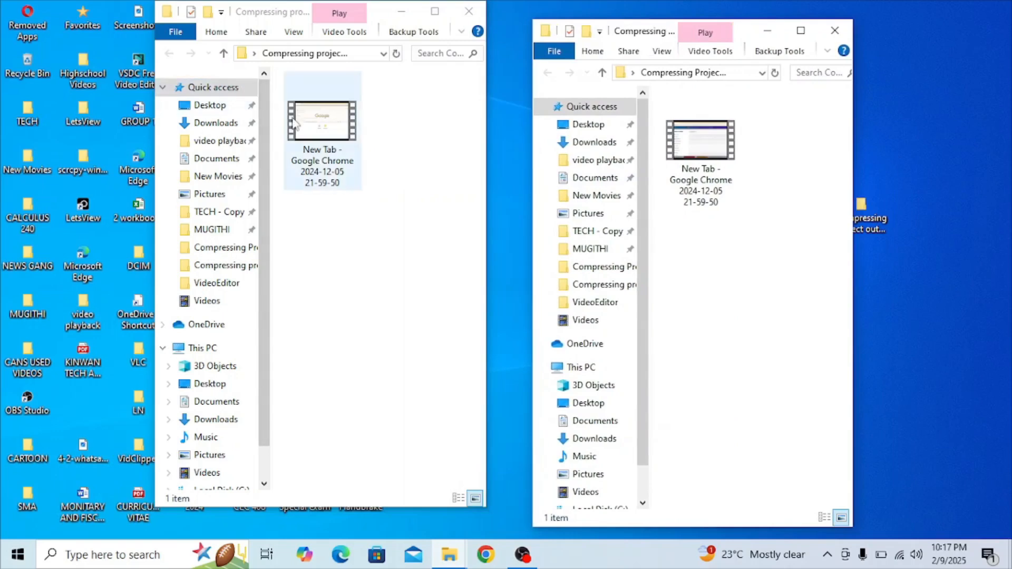
- Show the properties of the compressed and original videos side by side to compare their file sizes
left_click(313, 161)
right_click(312, 157)
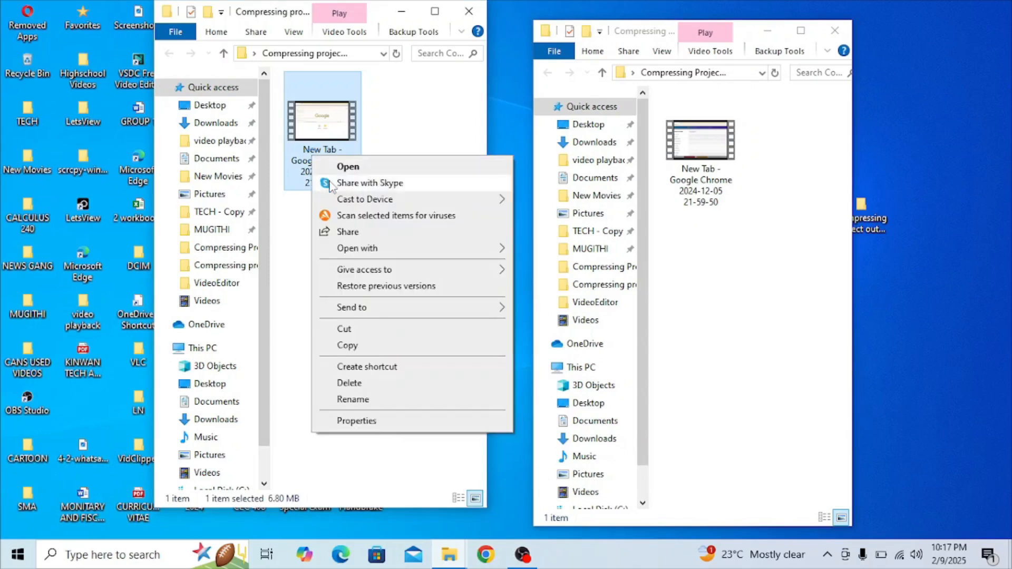
left_click(357, 421)
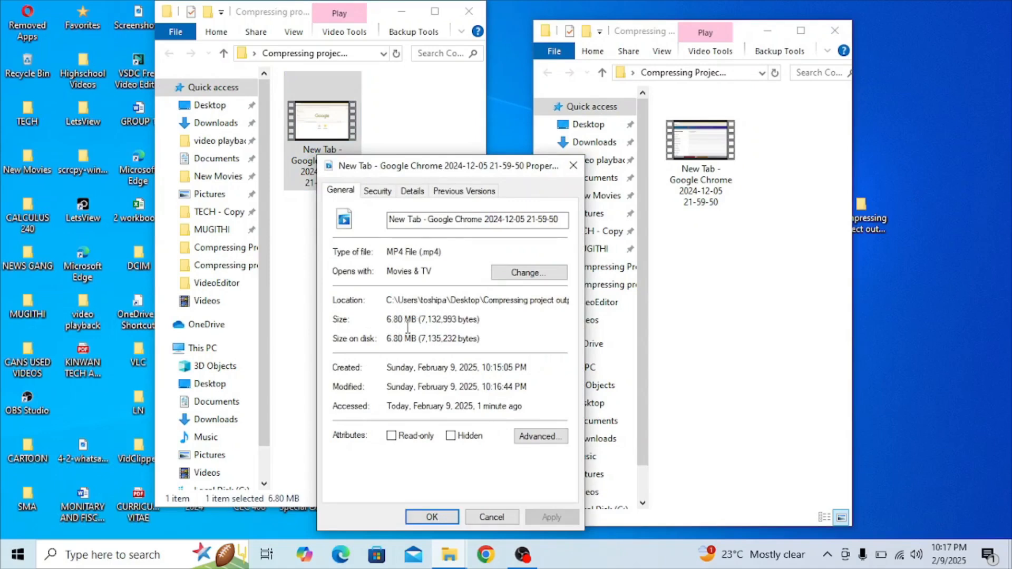
right_click(710, 200)
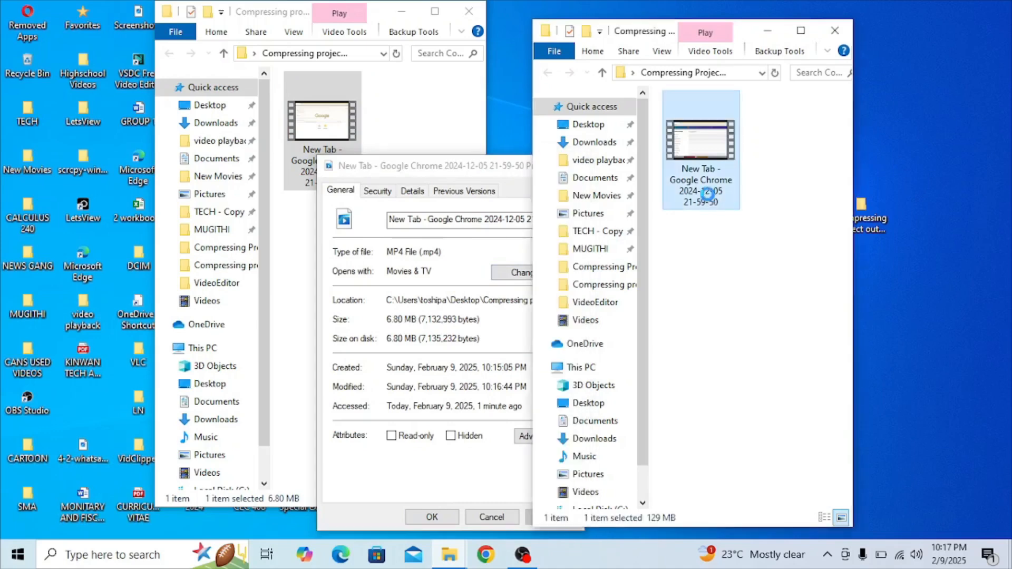
left_click(749, 463)
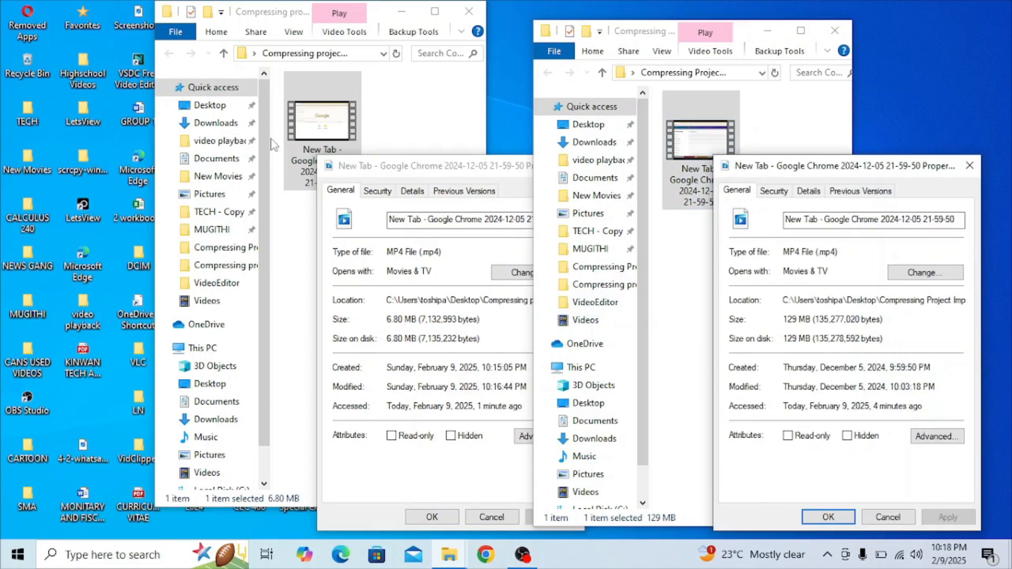
right_click(294, 132)
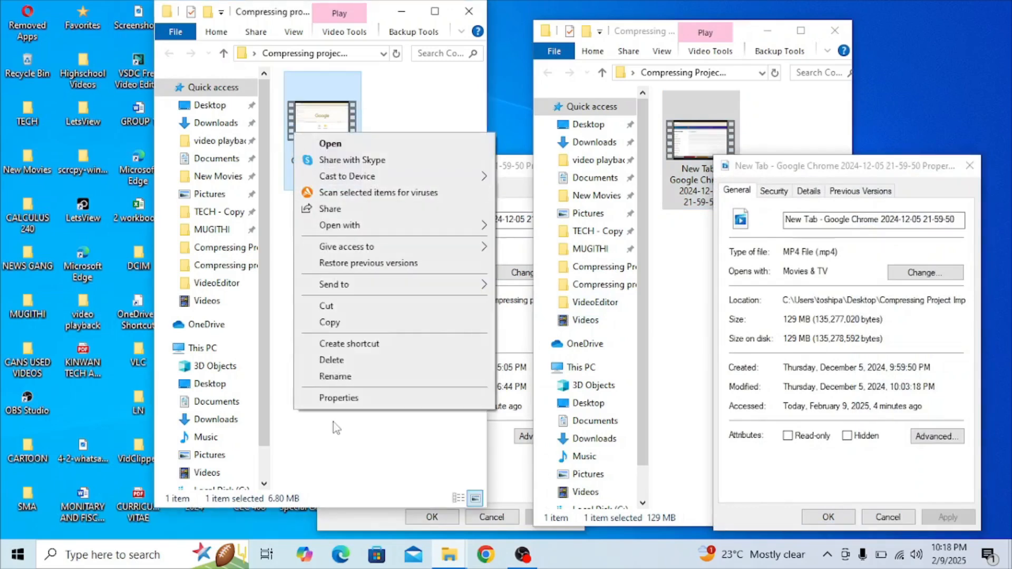
left_click(340, 398)
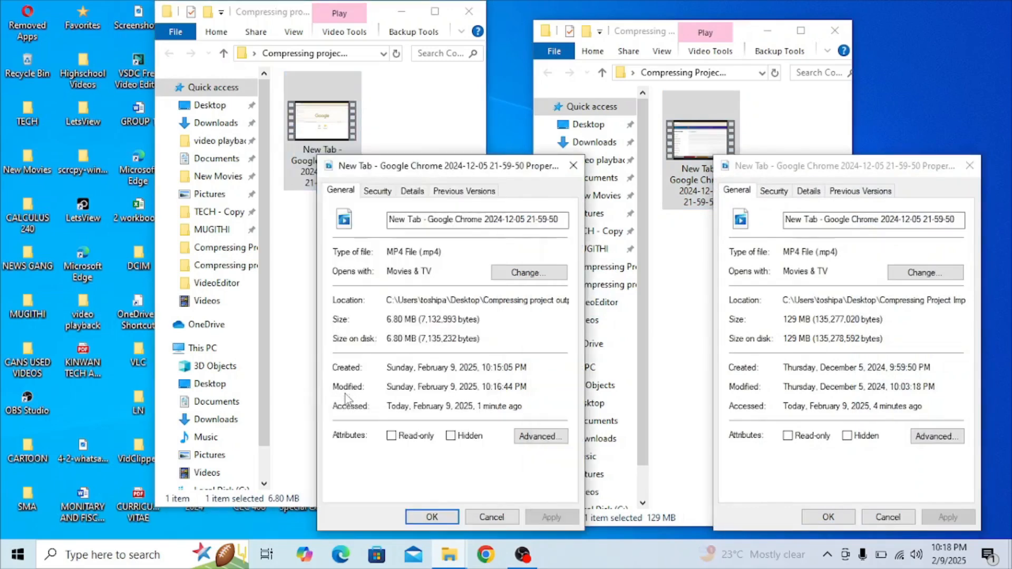